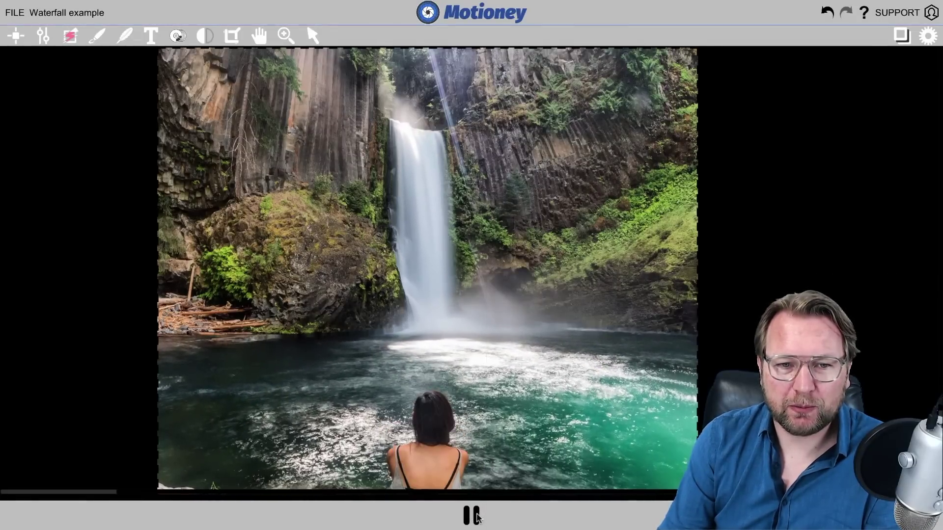
# Stop the preview so the Waterfall example's mask and motion arrows are editable again.
pyautogui.click(472, 514)
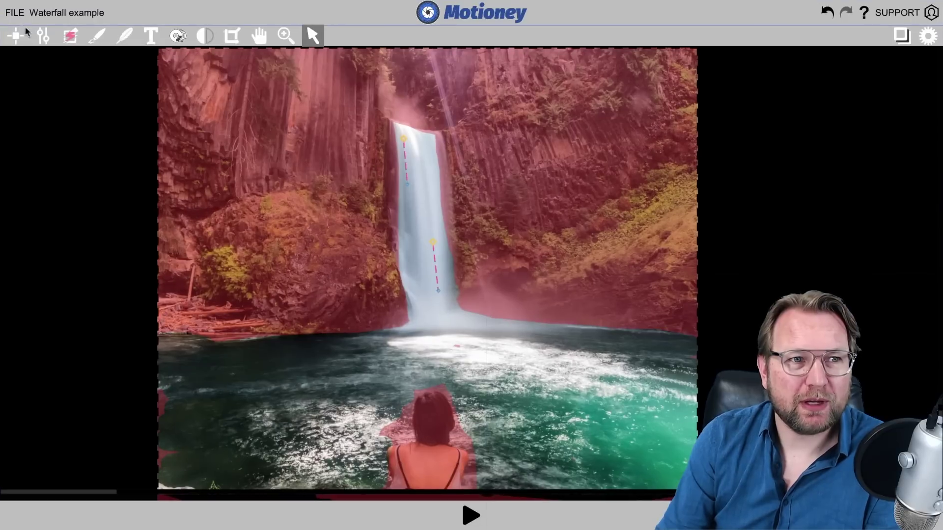
# Draw six flow arrows across the pool, spreading outward from the waterfall's base.
pyautogui.click(18, 36)
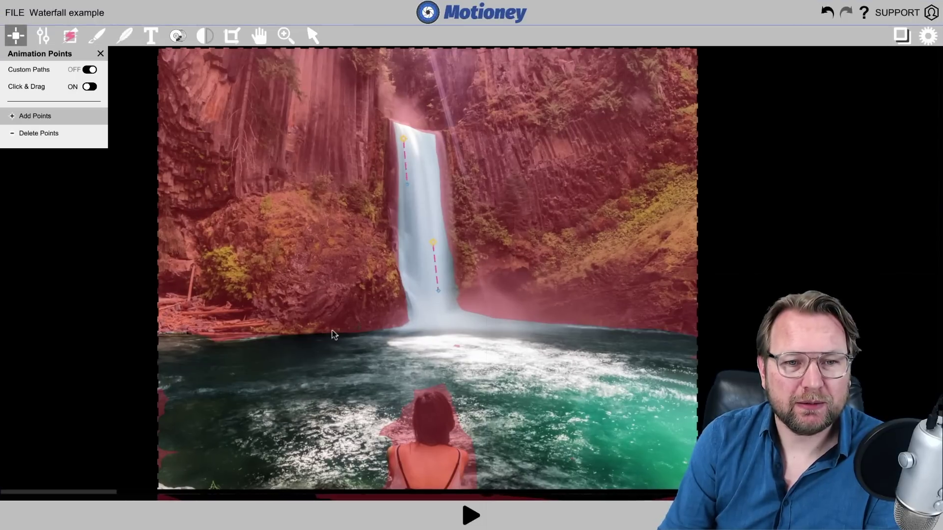
pyautogui.moveTo(381, 341); pyautogui.dragTo(353, 346)
pyautogui.moveTo(295, 377); pyautogui.dragTo(264, 387)
pyautogui.moveTo(434, 364); pyautogui.dragTo(434, 369)
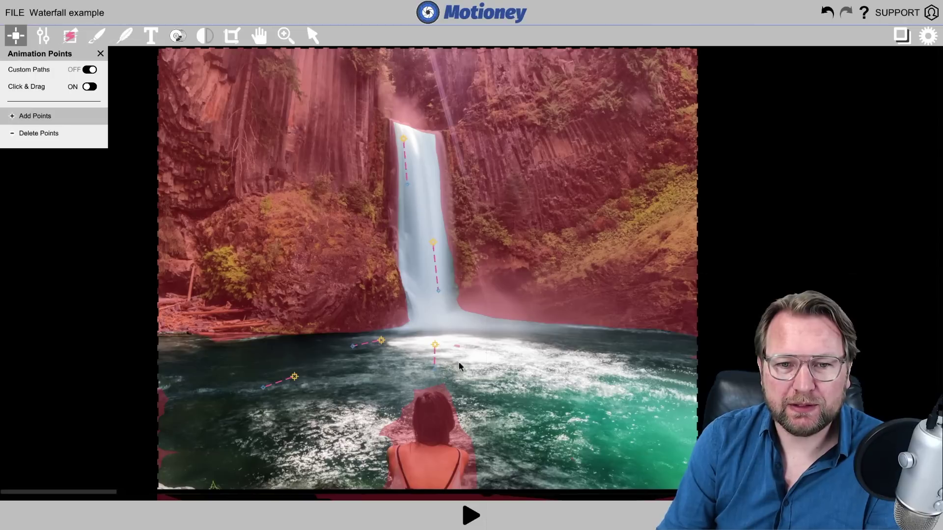
pyautogui.moveTo(484, 347); pyautogui.dragTo(524, 362)
pyautogui.moveTo(505, 390); pyautogui.dragTo(527, 416)
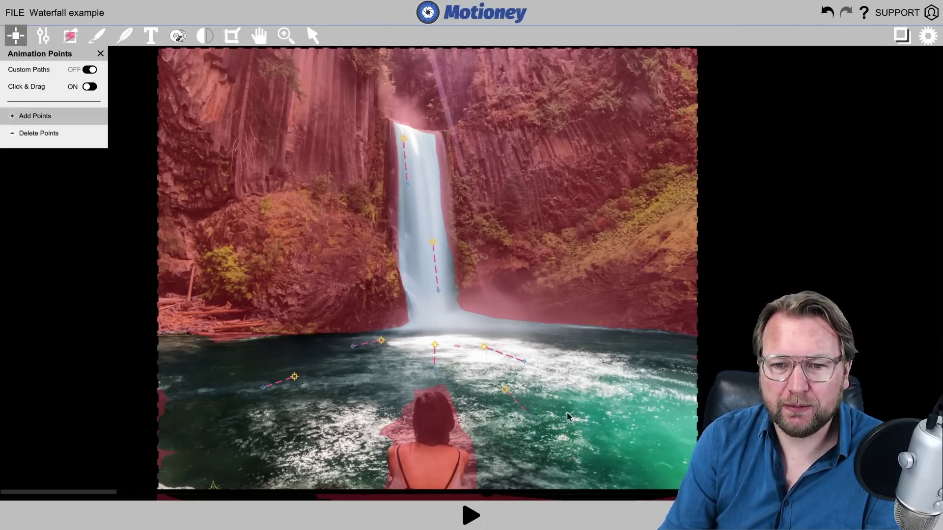
pyautogui.moveTo(586, 404); pyautogui.dragTo(629, 424)
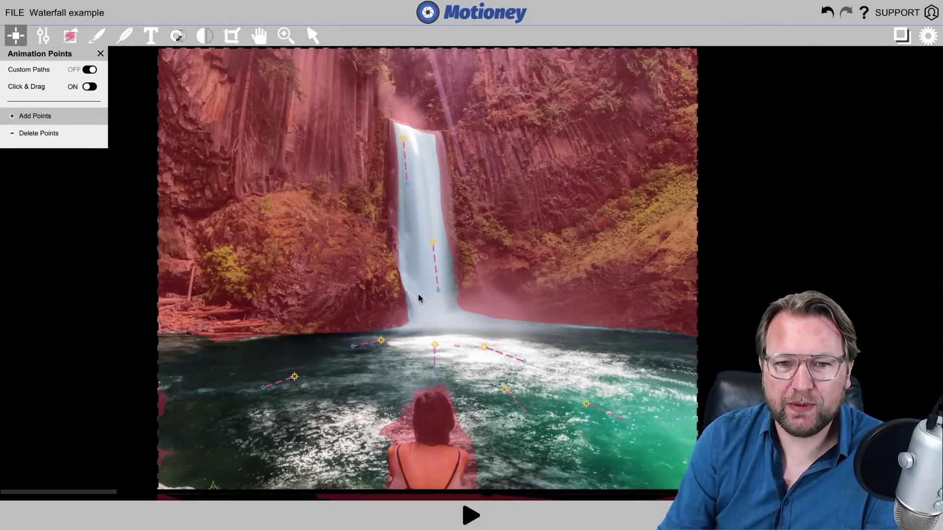
# Pin four anchor points along the pool's far shoreline.
pyautogui.click(329, 340)
pyautogui.click(395, 333)
pyautogui.click(471, 322)
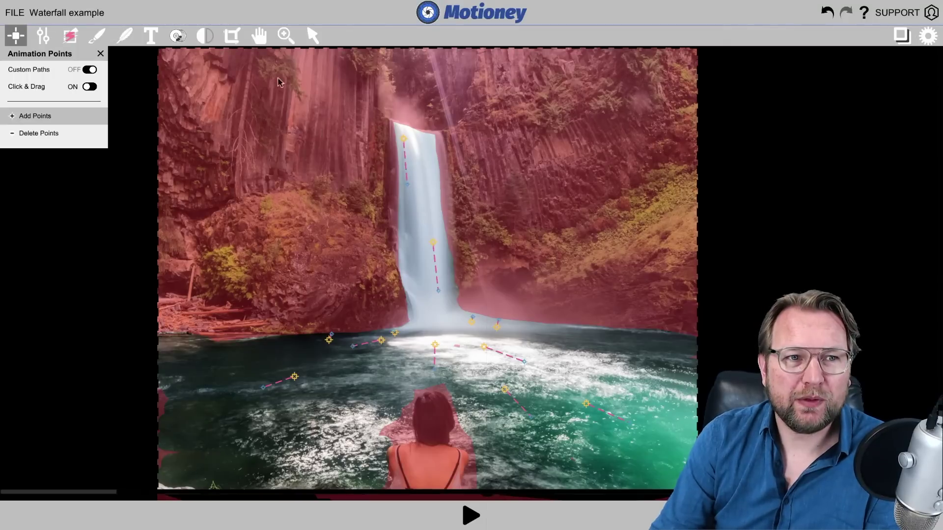
pyautogui.click(497, 326)
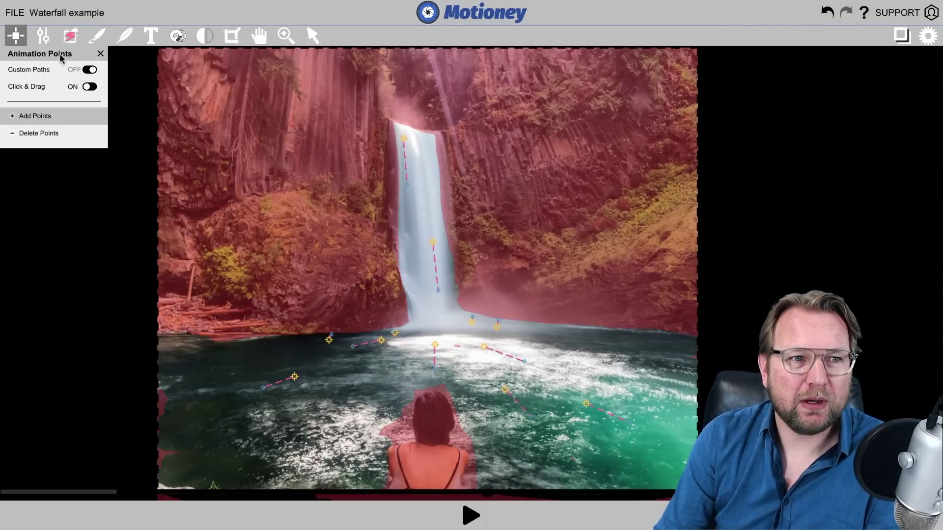
pyautogui.click(125, 36)
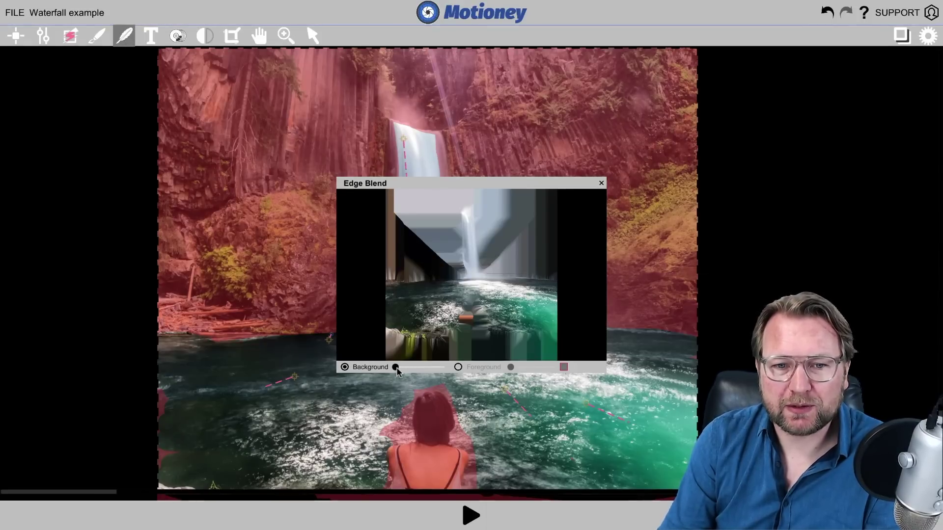
# Raise both the Background and Foreground edge blend sliders, then close the Edge Blend preview.
pyautogui.moveTo(396, 368); pyautogui.dragTo(445, 368)
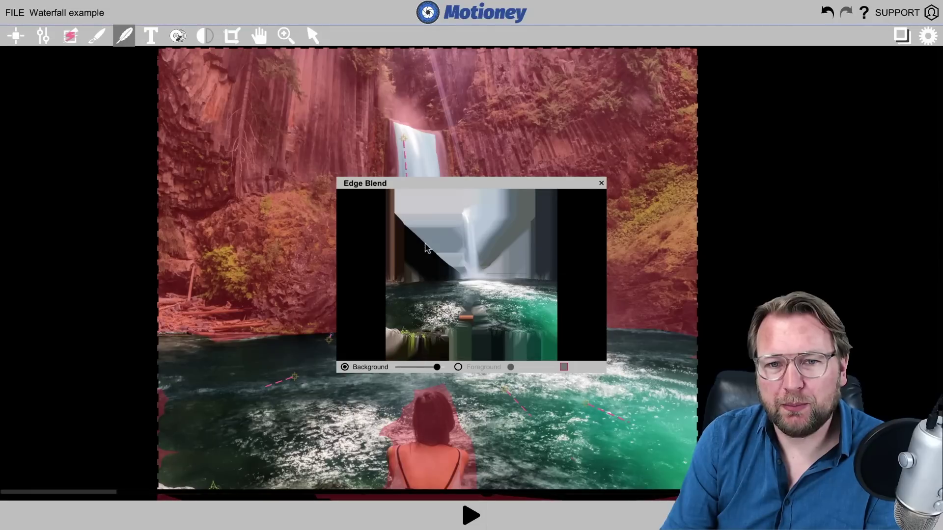
pyautogui.moveTo(504, 371); pyautogui.dragTo(537, 372)
pyautogui.click(475, 368)
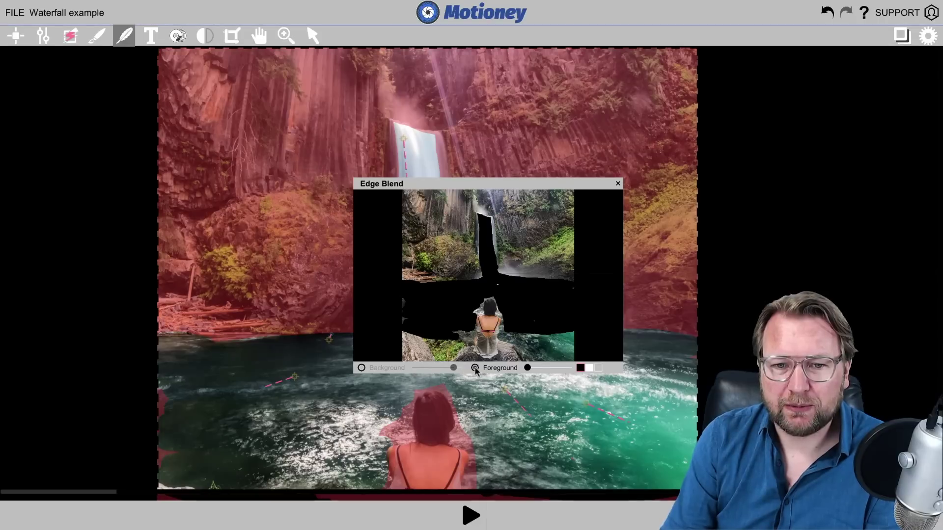
pyautogui.moveTo(527, 369); pyautogui.dragTo(571, 367)
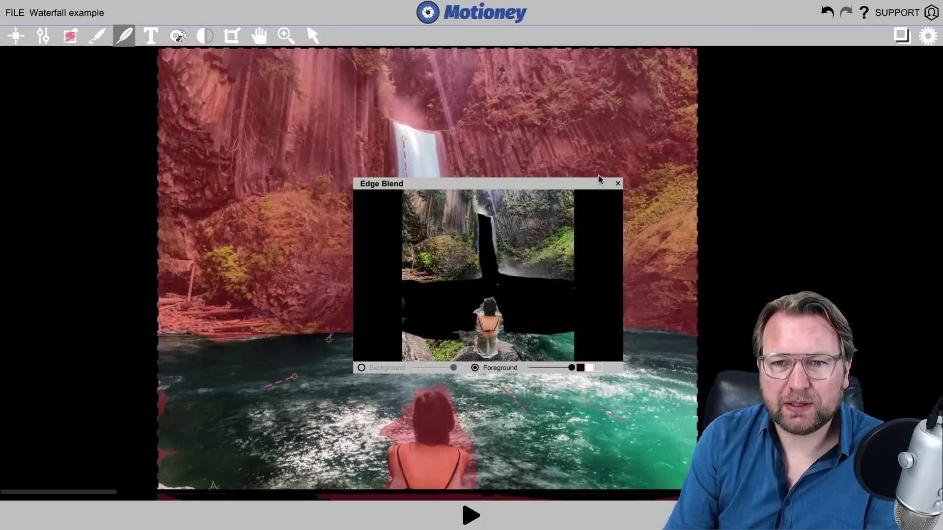
pyautogui.click(617, 185)
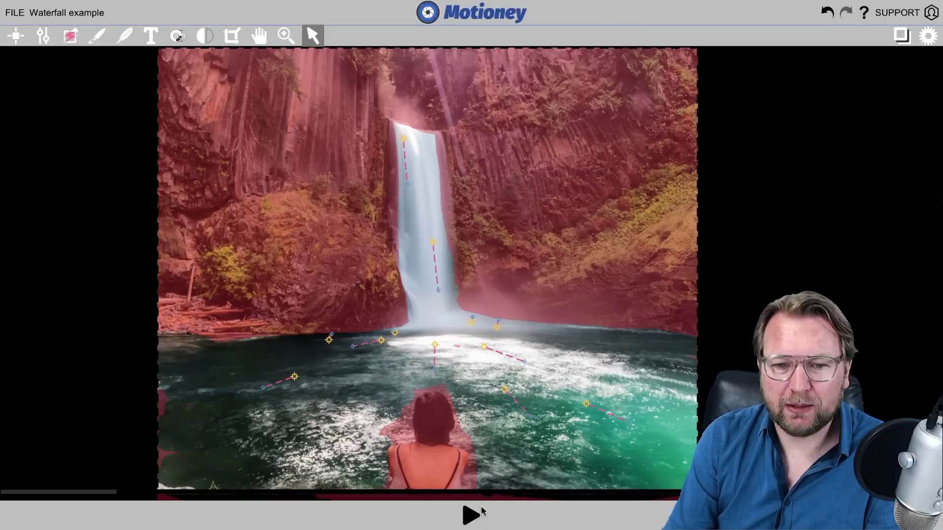
# Add a short upward motion arrow at the waterfall's base, previewing the animation before and after.
pyautogui.click(469, 517)
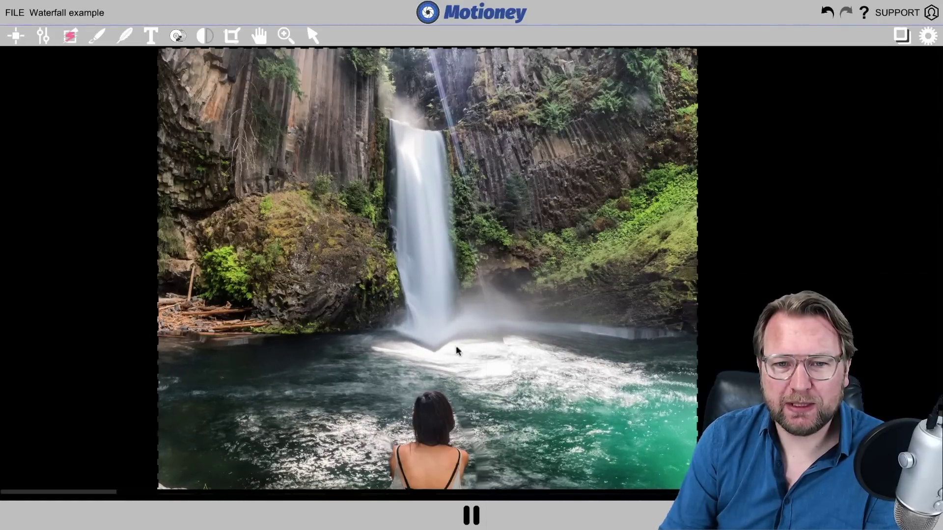
pyautogui.click(471, 516)
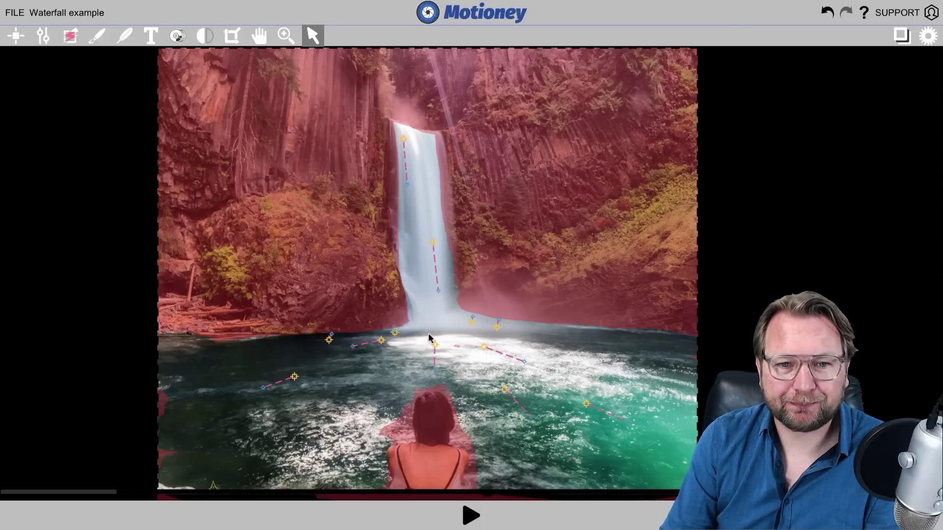
pyautogui.click(16, 38)
pyautogui.moveTo(439, 335); pyautogui.dragTo(438, 324)
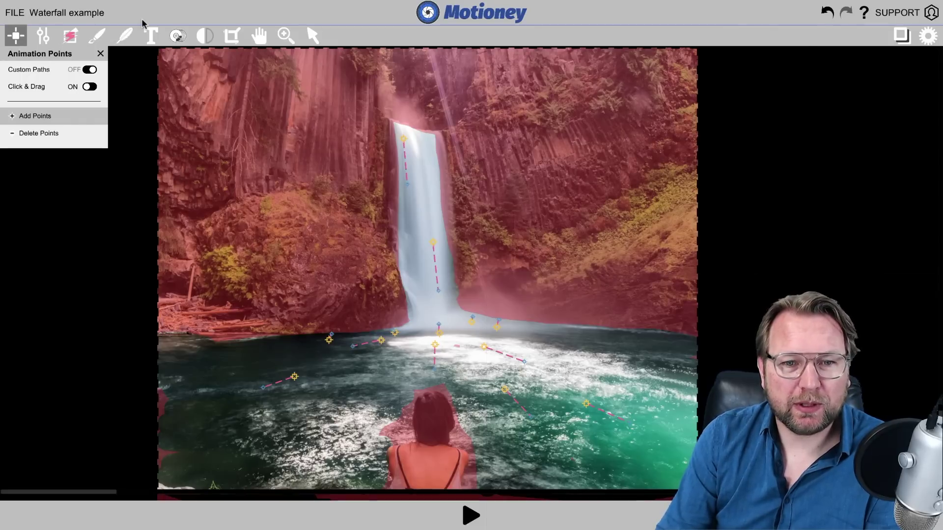
pyautogui.click(469, 516)
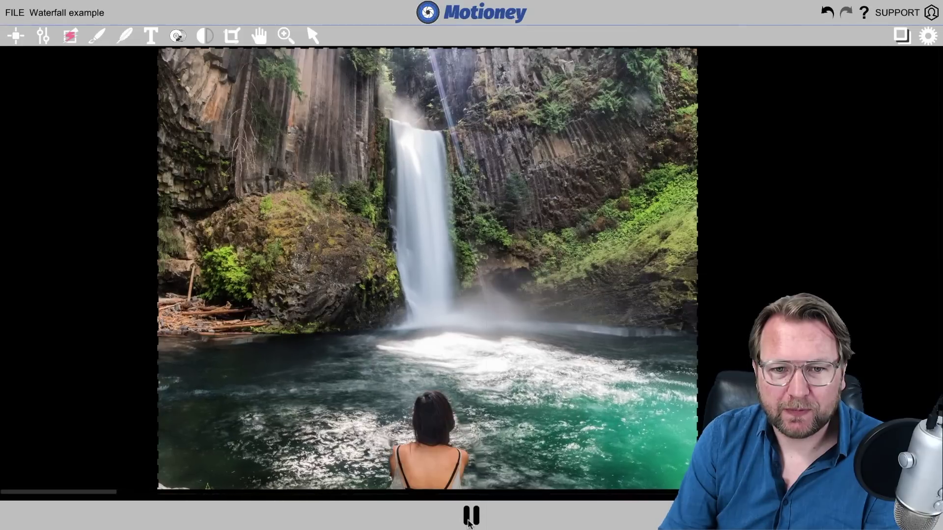
pyautogui.click(470, 520)
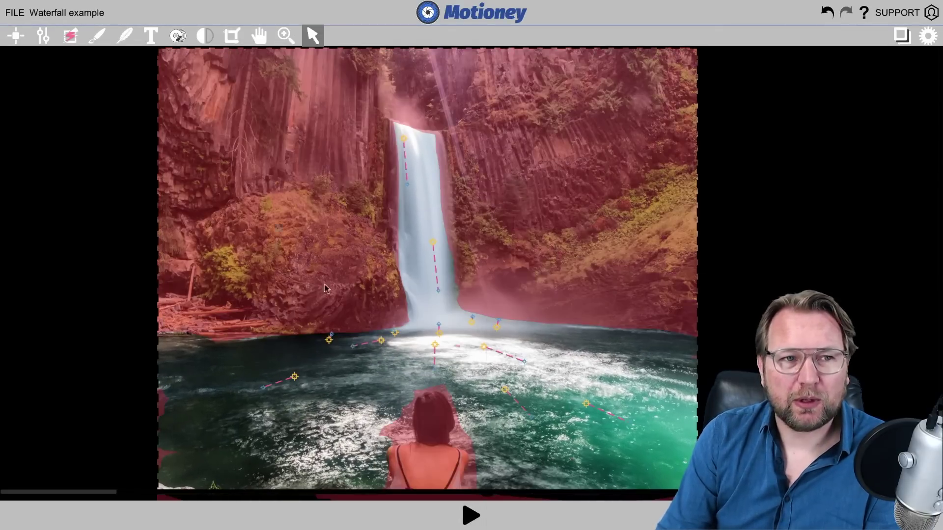
# Apply the Surf Wave Effect animation preset and preview the result.
pyautogui.click(41, 36)
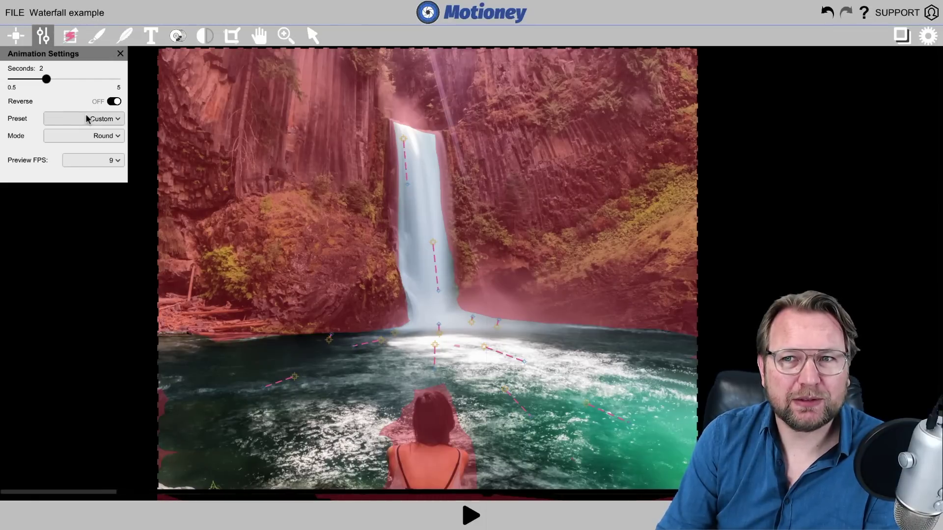
pyautogui.click(108, 119)
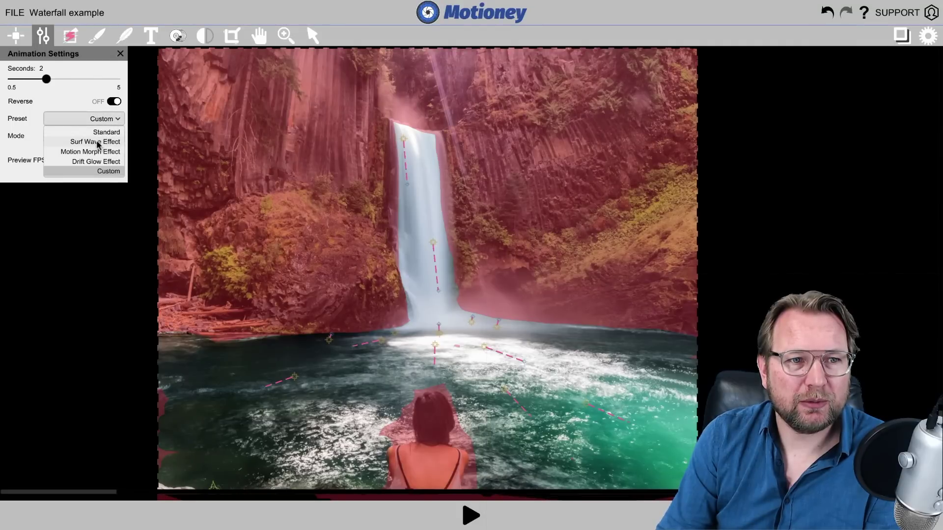
pyautogui.click(103, 141)
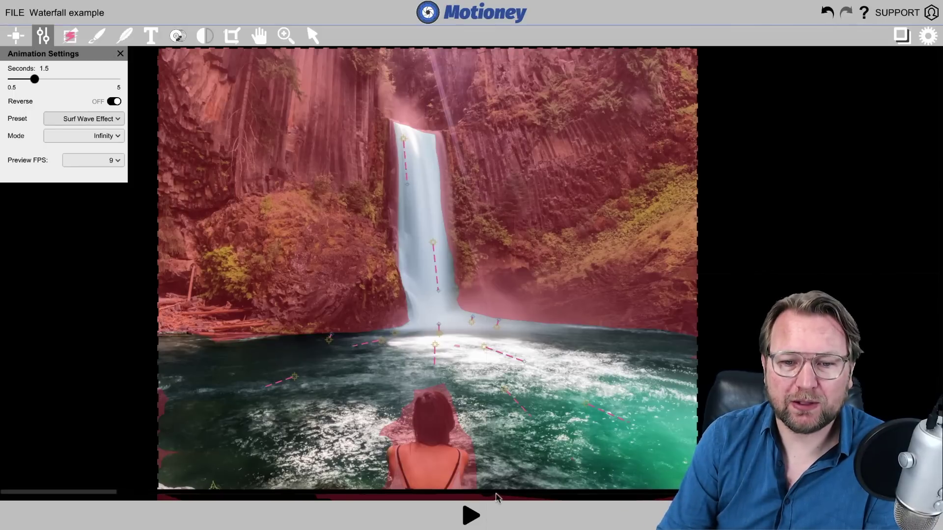
pyautogui.click(472, 516)
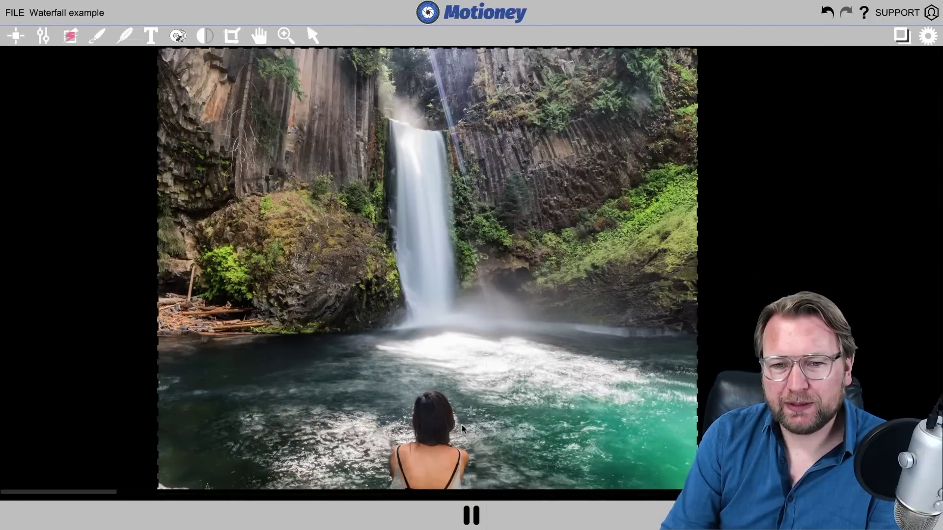
pyautogui.press('space')
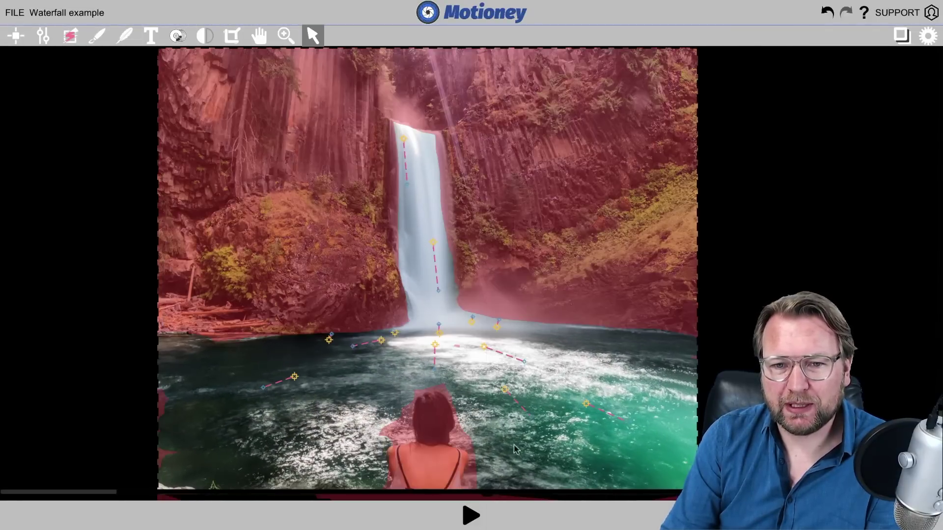
# Add a short flow arrow by the far shoreline and erase stray mask along the pool's left edge.
pyautogui.click(19, 41)
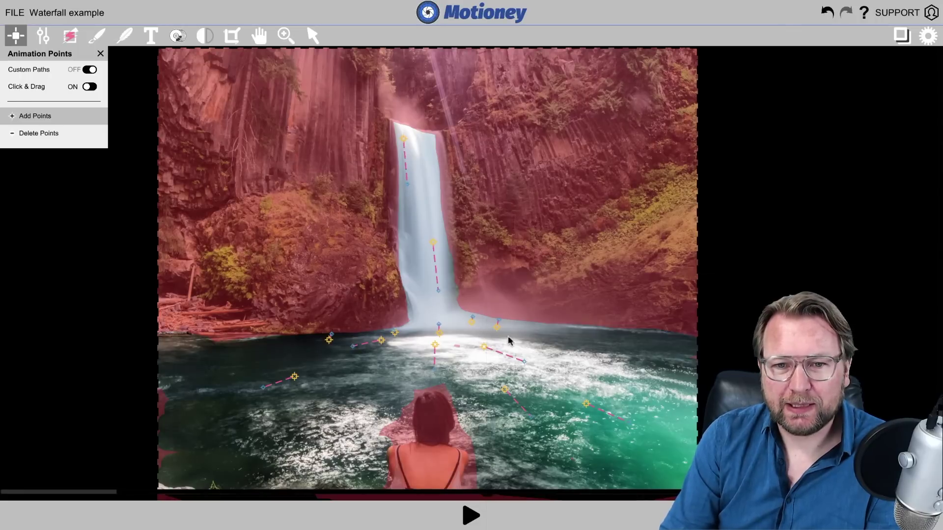
pyautogui.moveTo(517, 344); pyautogui.dragTo(527, 344)
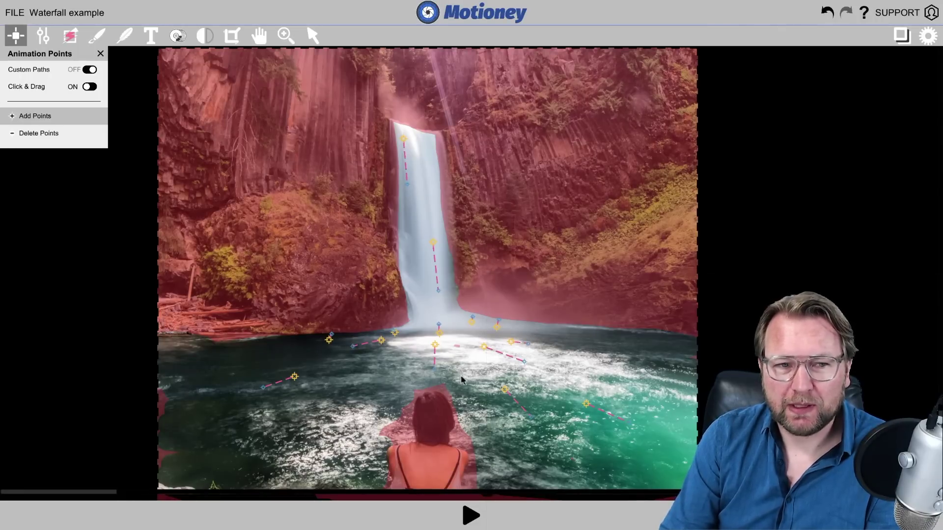
pyautogui.click(99, 36)
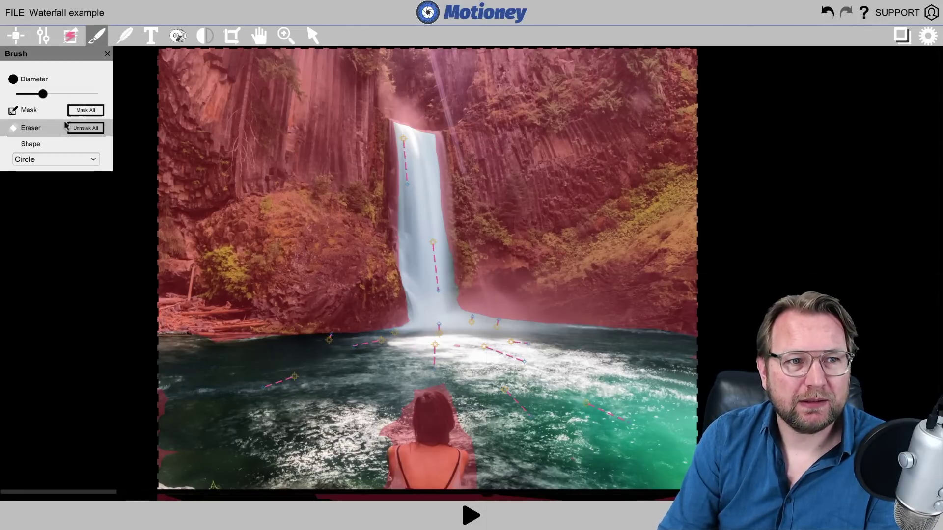
pyautogui.click(23, 128)
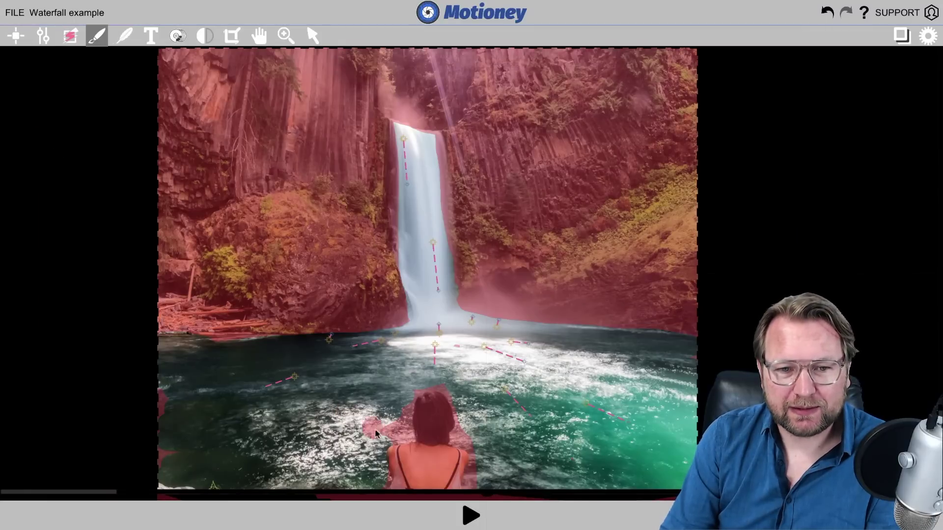
pyautogui.moveTo(376, 429)
pyautogui.mouseDown()
pyautogui.moveTo(404, 428)
pyautogui.moveTo(413, 381)
pyautogui.moveTo(441, 383)
pyautogui.moveTo(469, 422)
pyautogui.moveTo(461, 435)
pyautogui.moveTo(475, 444)
pyautogui.moveTo(476, 489)
pyautogui.mouseUp()
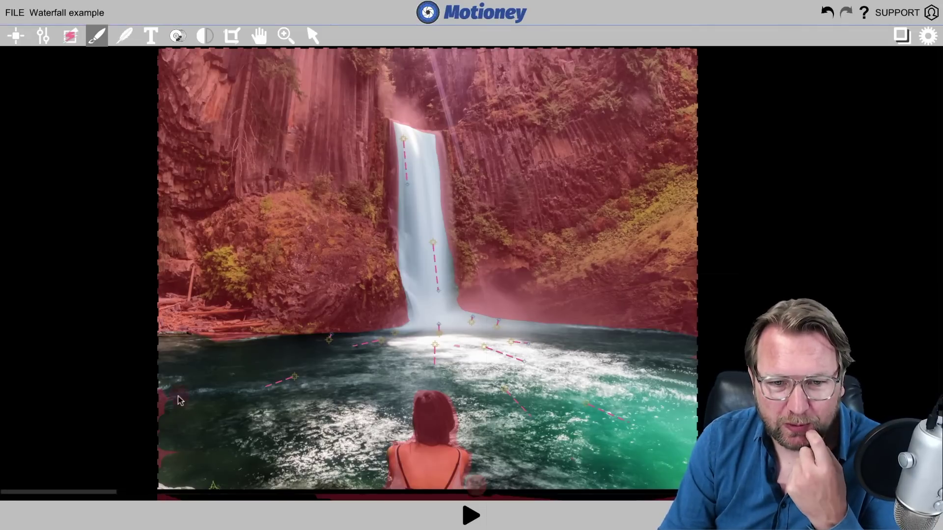
pyautogui.moveTo(168, 398)
pyautogui.mouseDown()
pyautogui.moveTo(164, 473)
pyautogui.moveTo(178, 452)
pyautogui.moveTo(183, 475)
pyautogui.moveTo(169, 479)
pyautogui.moveTo(196, 482)
pyautogui.mouseUp()
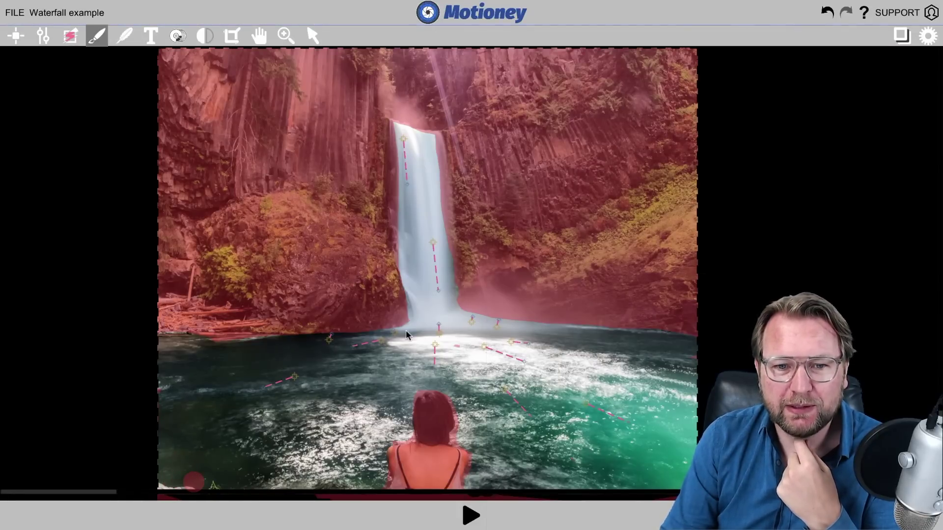
# Preview the flowing-water animation, then switch to the Finder Downloads folder.
pyautogui.click(470, 518)
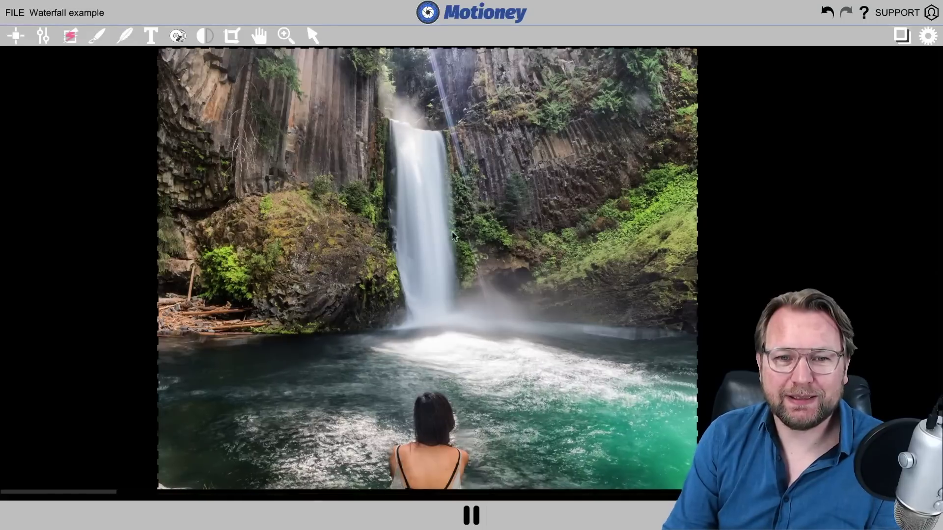
pyautogui.click(472, 516)
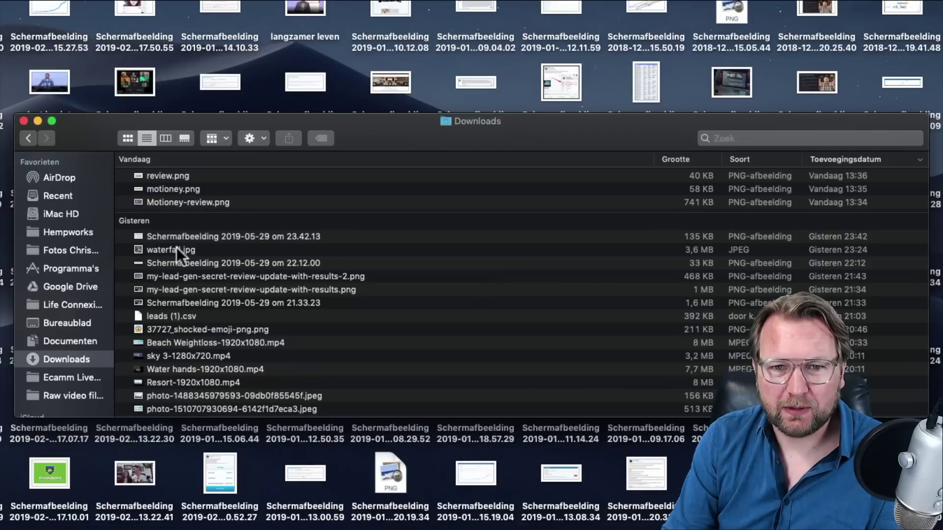
pyautogui.click(176, 249)
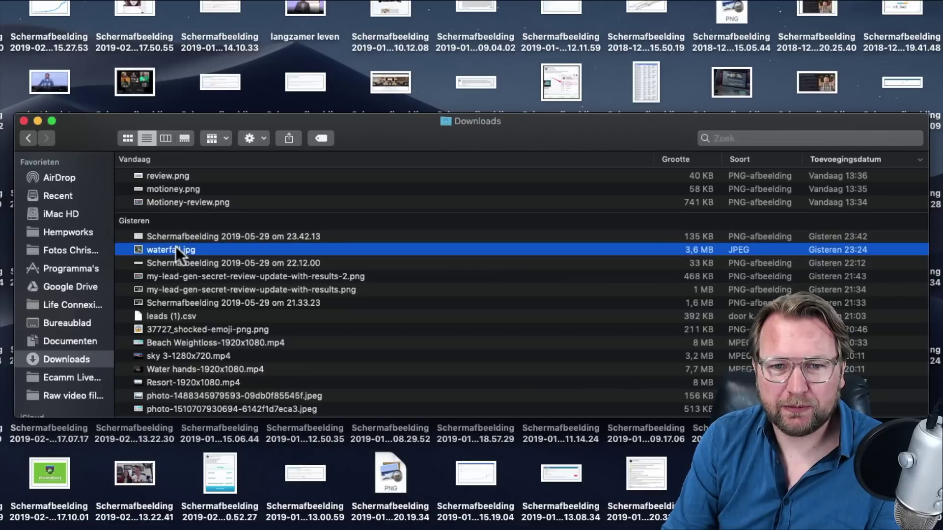
# Quick Look the original waterfall.jpg, then resume playing the animation in Motioney.
pyautogui.press('space')
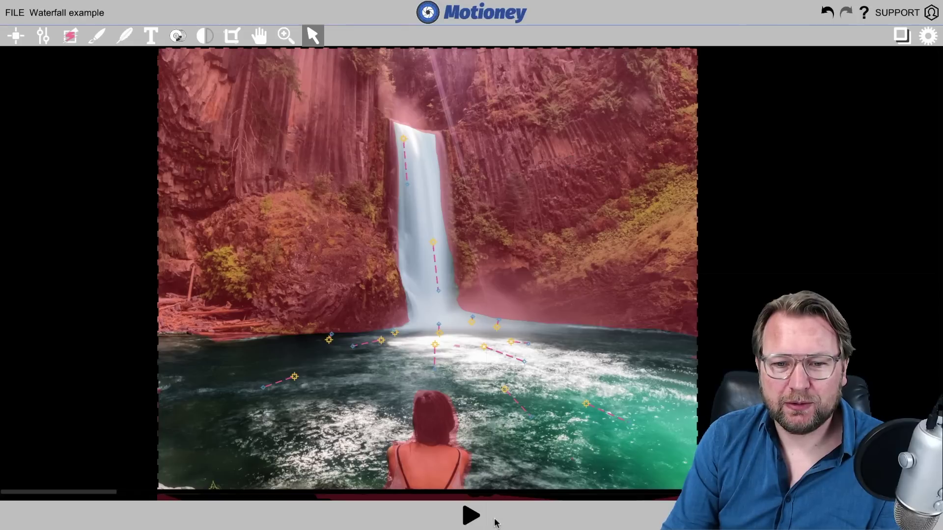
pyautogui.click(469, 516)
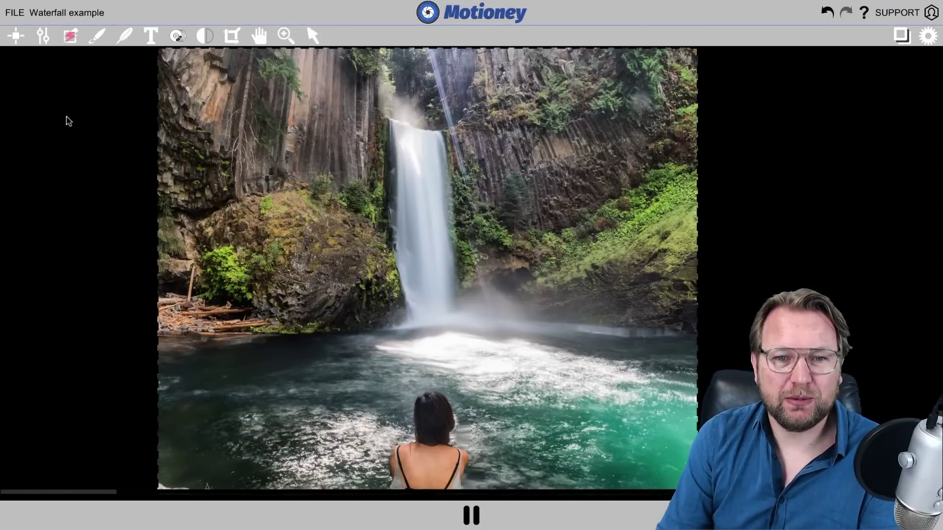
# Open the Text tool, placing a placeholder 'Text' label over the waterfall photo.
pyautogui.click(151, 36)
# Add a text object with a shadow of 7 and a 96px font size.
pyautogui.click(80, 79)
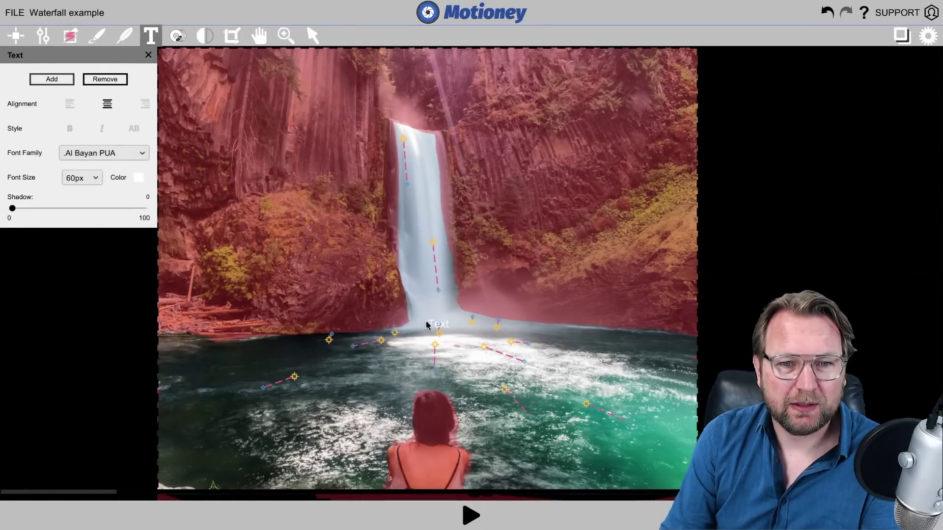
pyautogui.moveTo(12, 209); pyautogui.dragTo(22, 210)
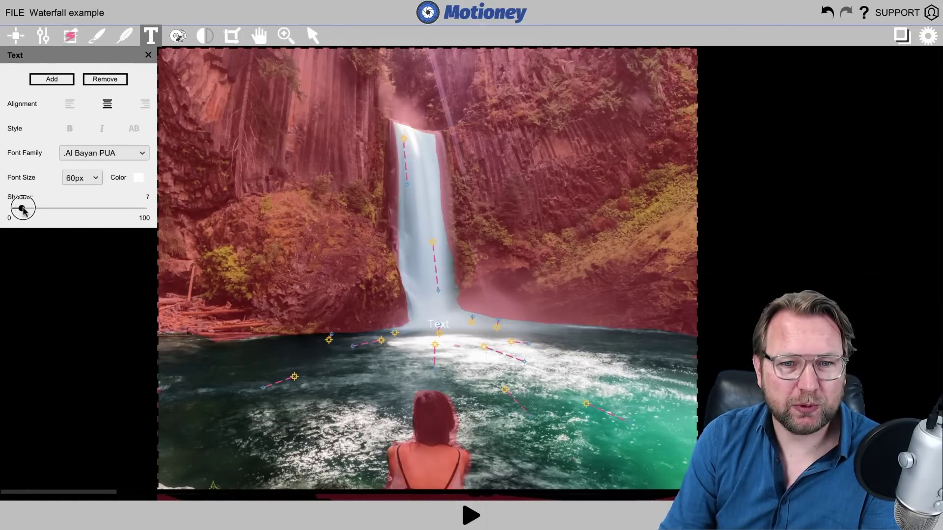
pyautogui.click(87, 175)
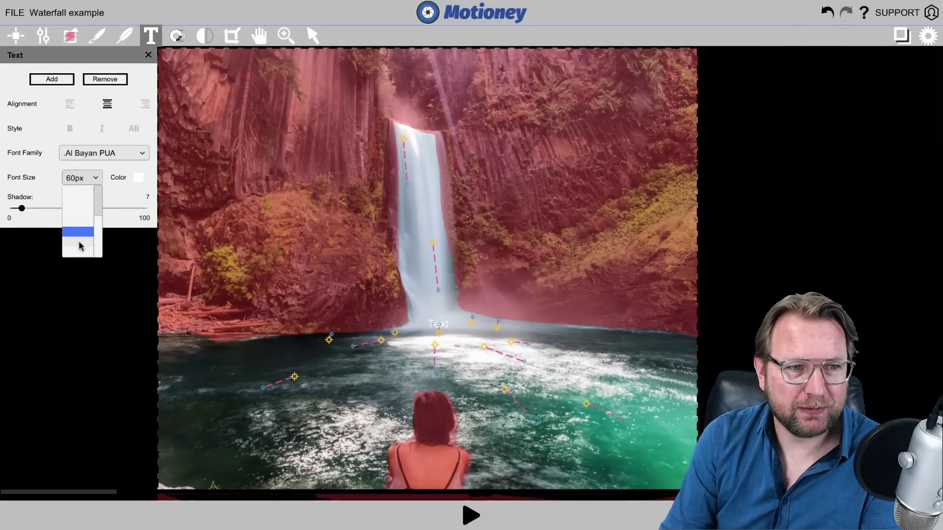
pyautogui.click(79, 246)
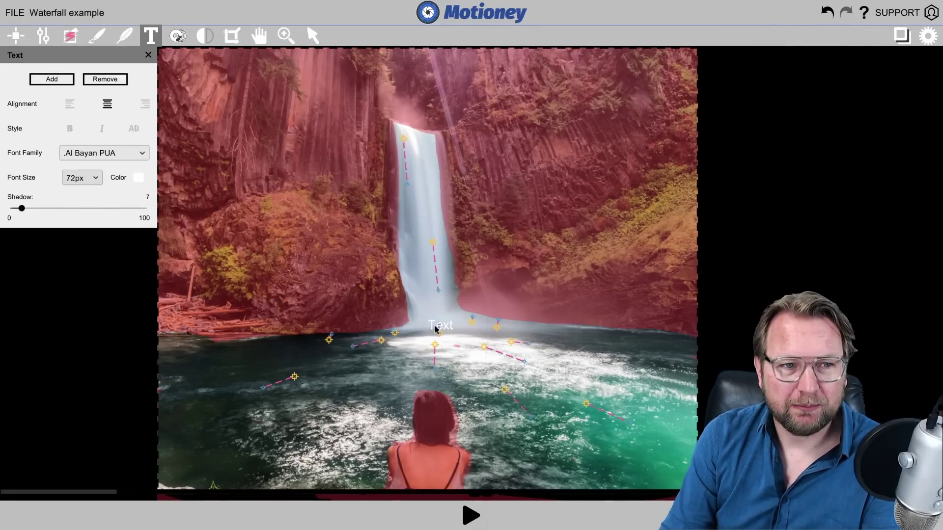
pyautogui.click(95, 179)
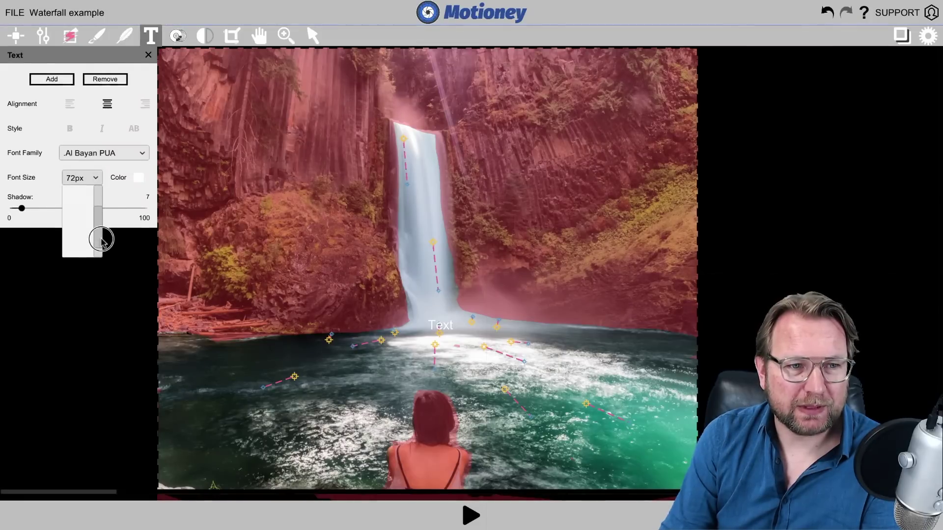
pyautogui.click(78, 242)
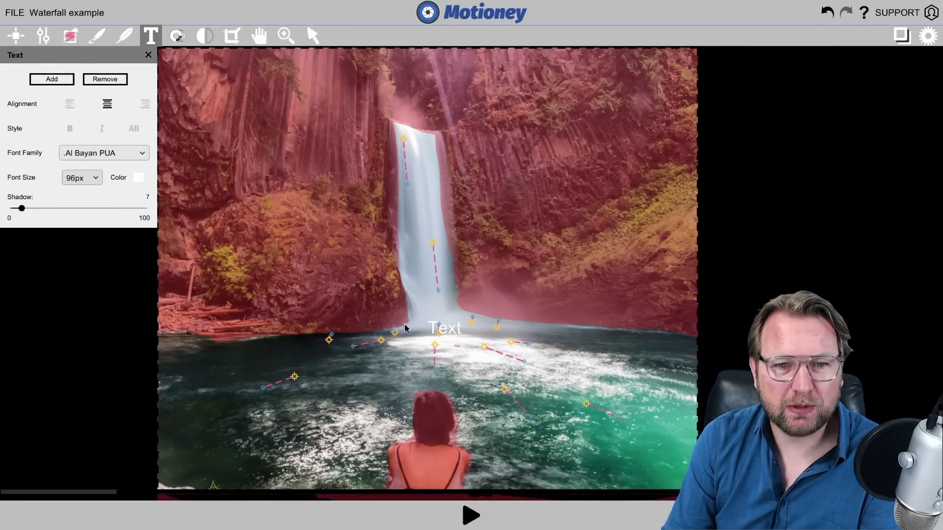
# Move the text onto the upper-left cliff and change it to 'Join The Waterfalls'.
pyautogui.moveTo(451, 333); pyautogui.dragTo(245, 129)
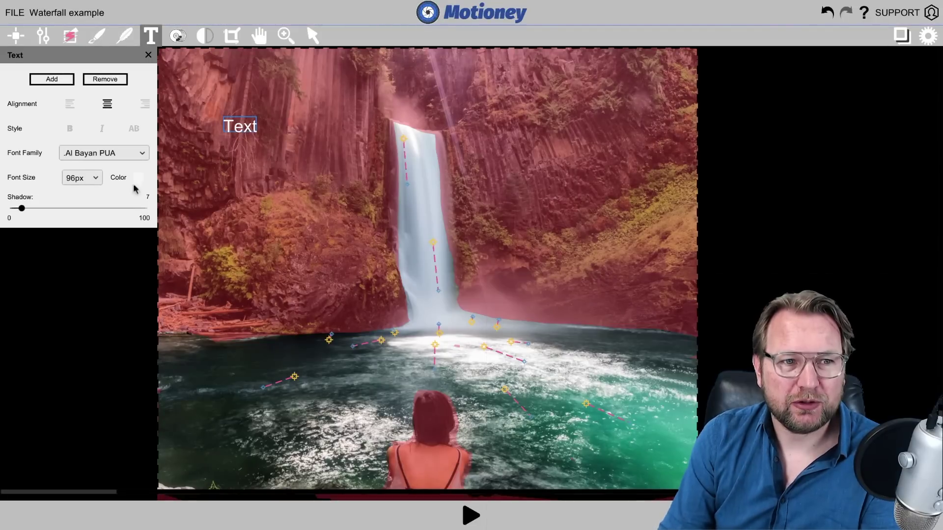
pyautogui.click(78, 178)
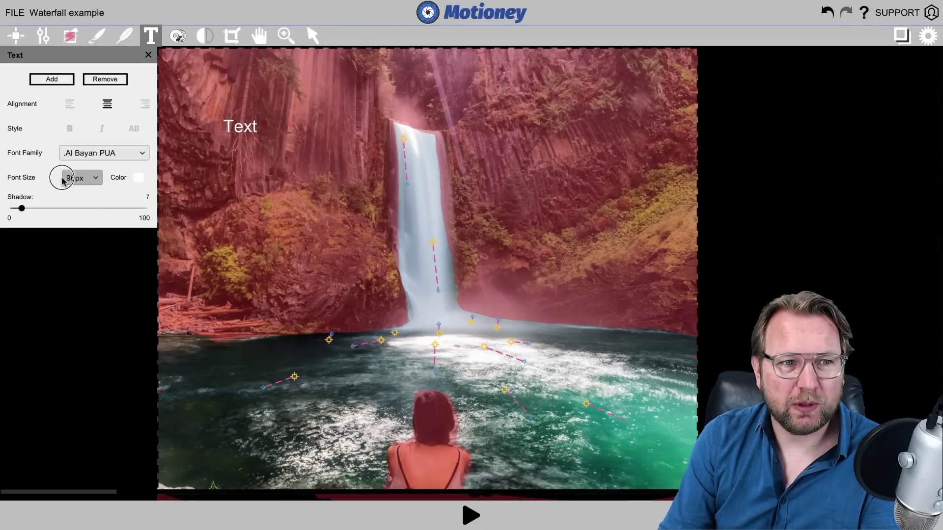
pyautogui.click(238, 133)
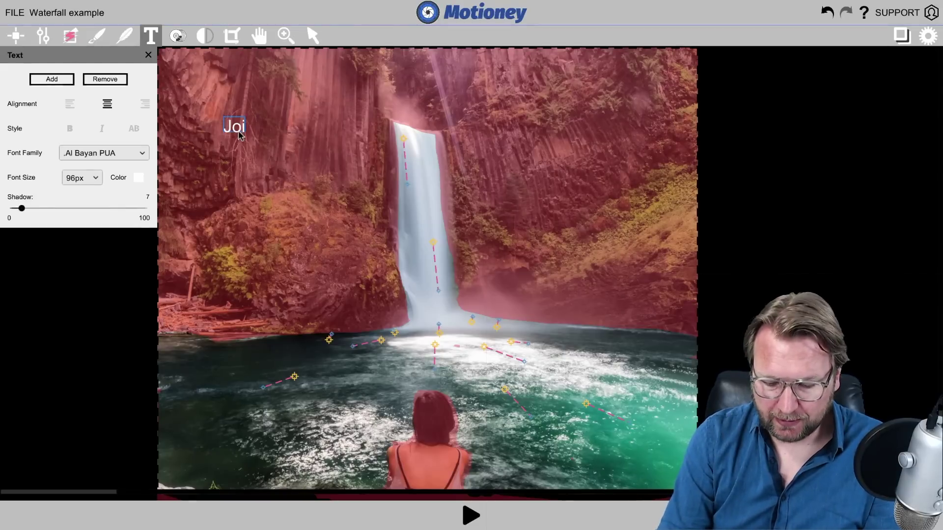
pyautogui.write('Join The Waterfalls')
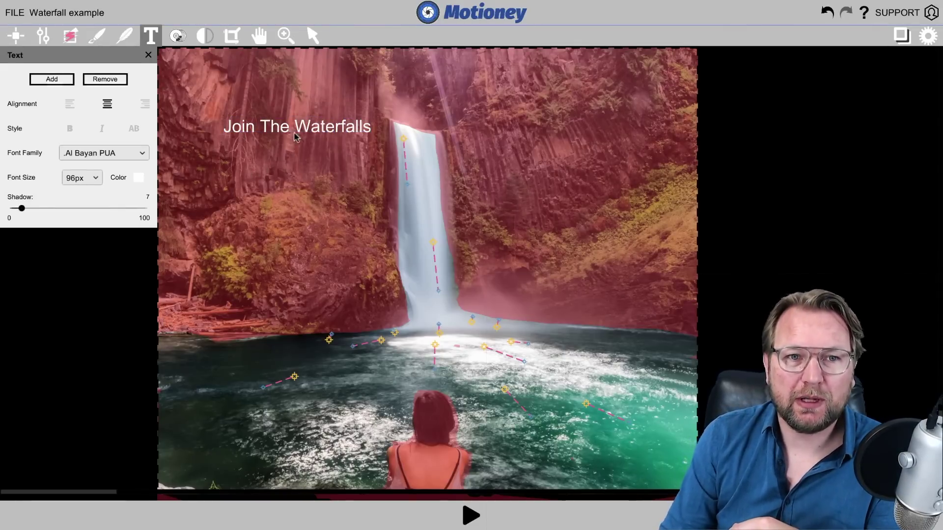
# Fine-tune the title's position in the upper left and close the Text settings.
pyautogui.moveTo(296, 136); pyautogui.dragTo(264, 117)
pyautogui.click(272, 152)
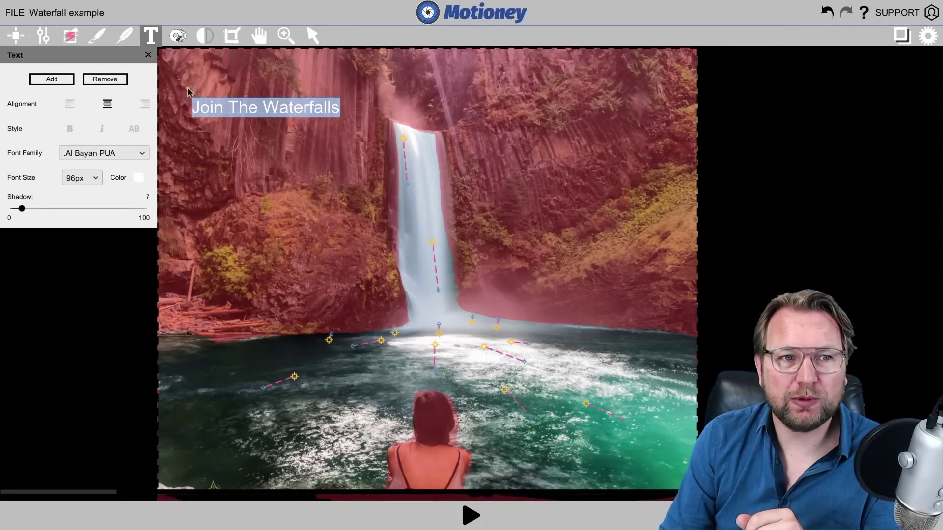
pyautogui.click(148, 54)
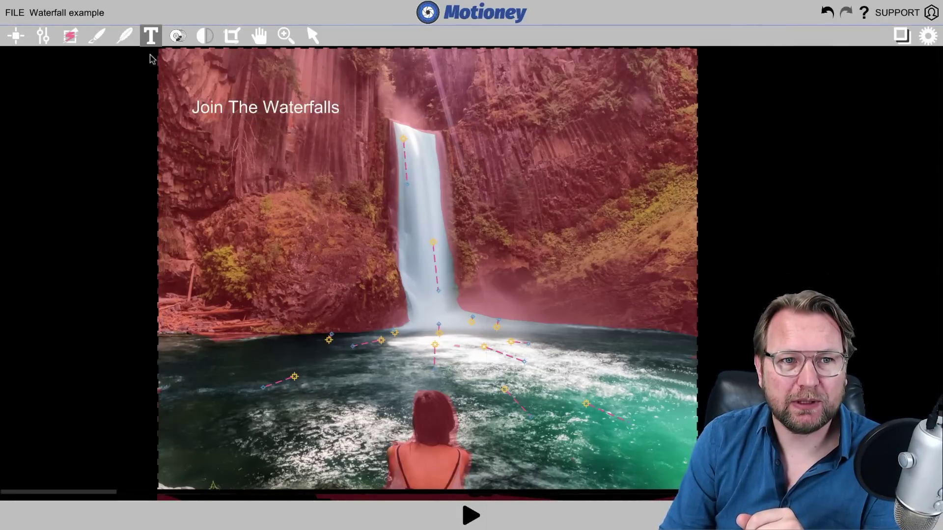
pyautogui.click(265, 97)
pyautogui.moveTo(265, 97); pyautogui.dragTo(269, 107)
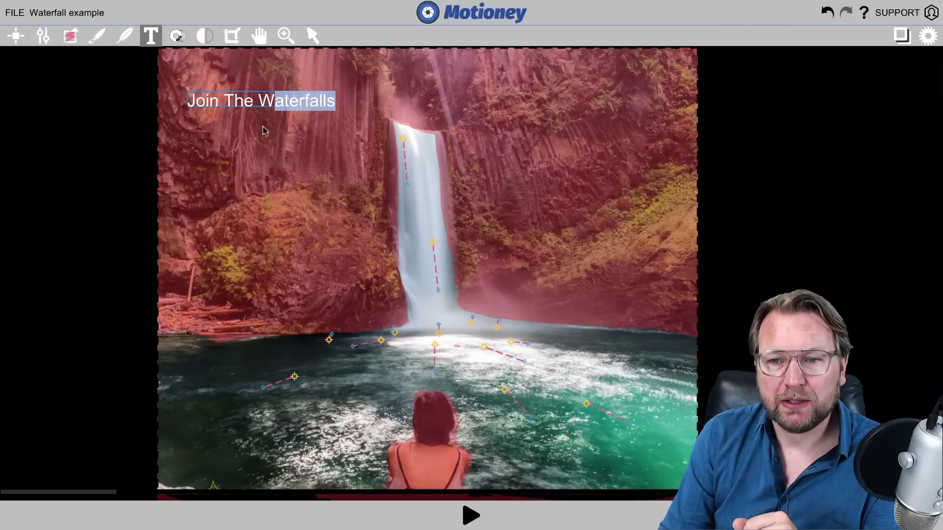
# Set the MP4 export resolution to 1080p Square.
pyautogui.click(13, 14)
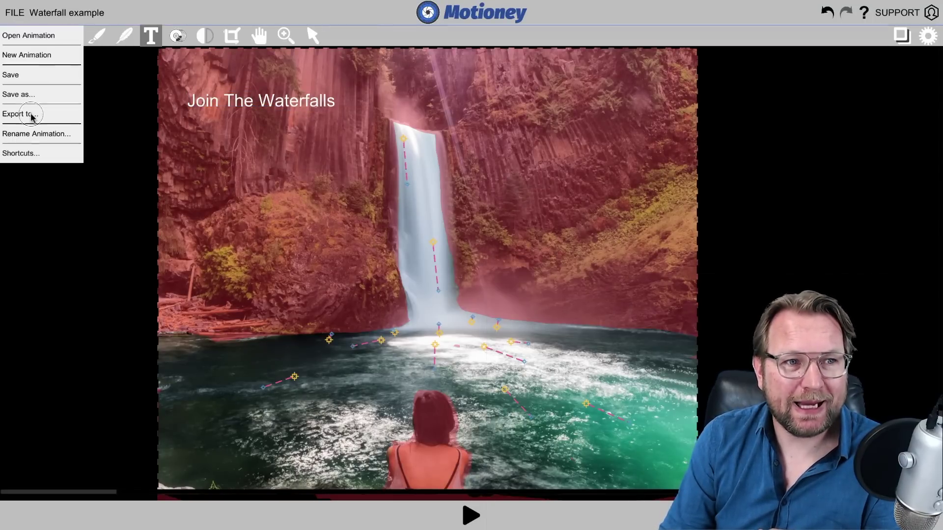
pyautogui.click(31, 115)
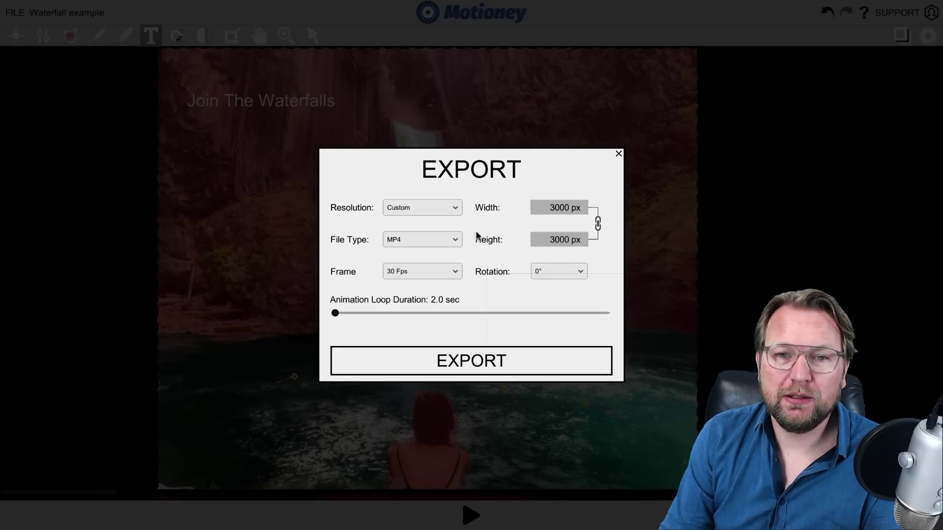
pyautogui.click(444, 210)
pyautogui.moveTo(457, 232); pyautogui.dragTo(449, 265)
pyautogui.click(411, 264)
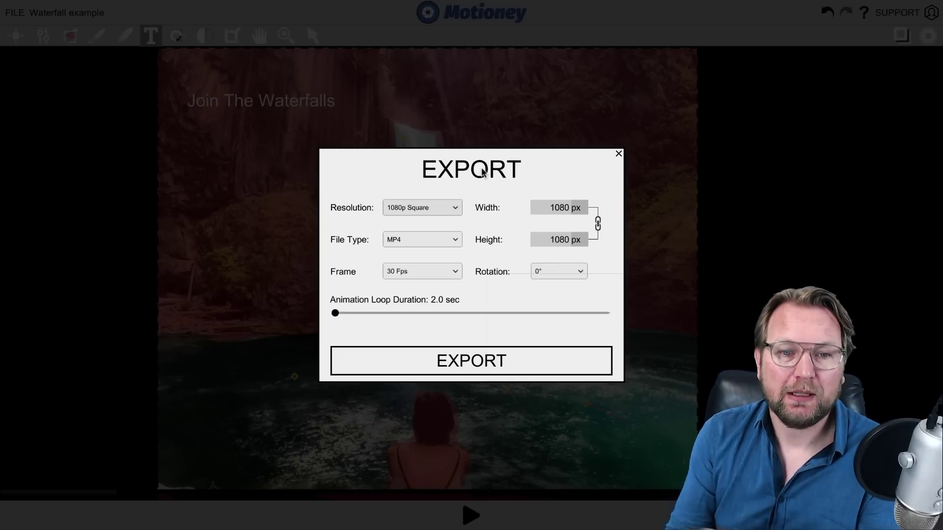
# Keep 30 Fps, set a 6-second loop, and save as 'Waterfall example-1080x1080' in Downloads.
pyautogui.click(449, 278)
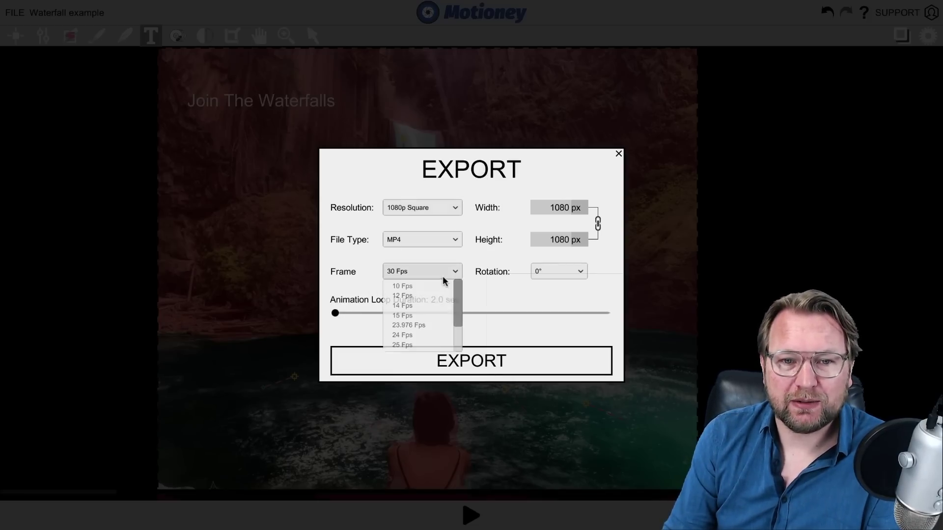
pyautogui.click(402, 274)
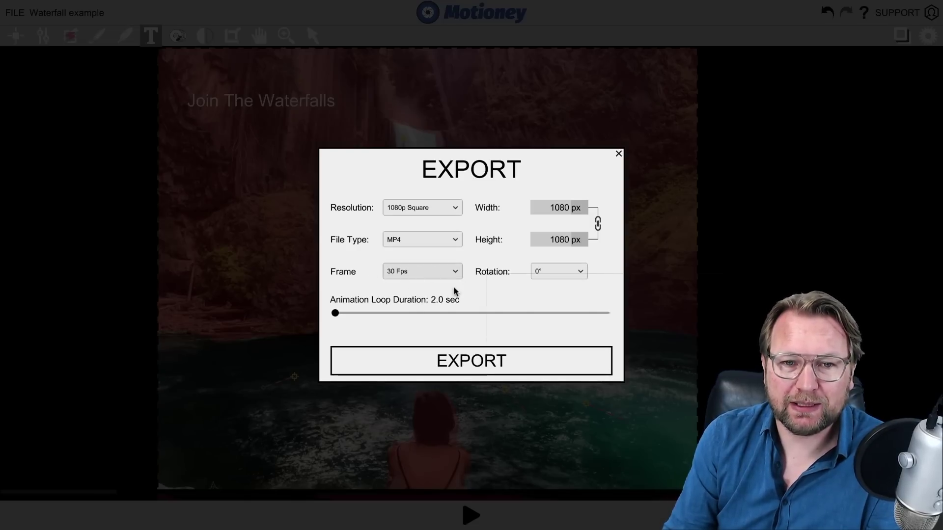
pyautogui.moveTo(334, 313); pyautogui.dragTo(361, 313)
pyautogui.click(473, 362)
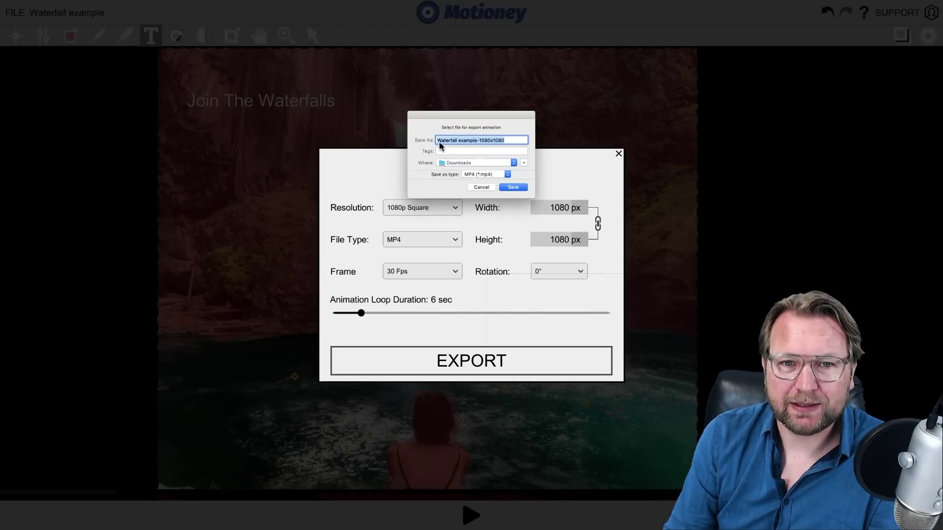
pyautogui.click(516, 188)
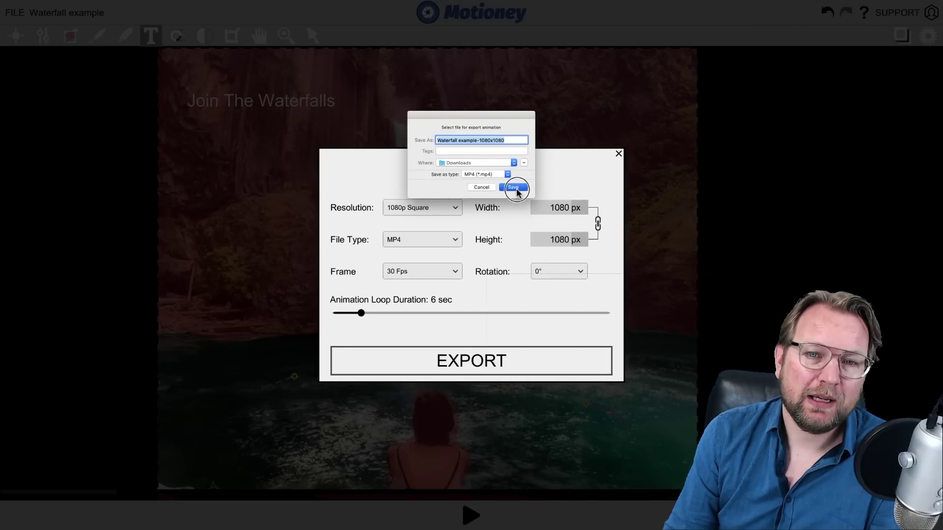